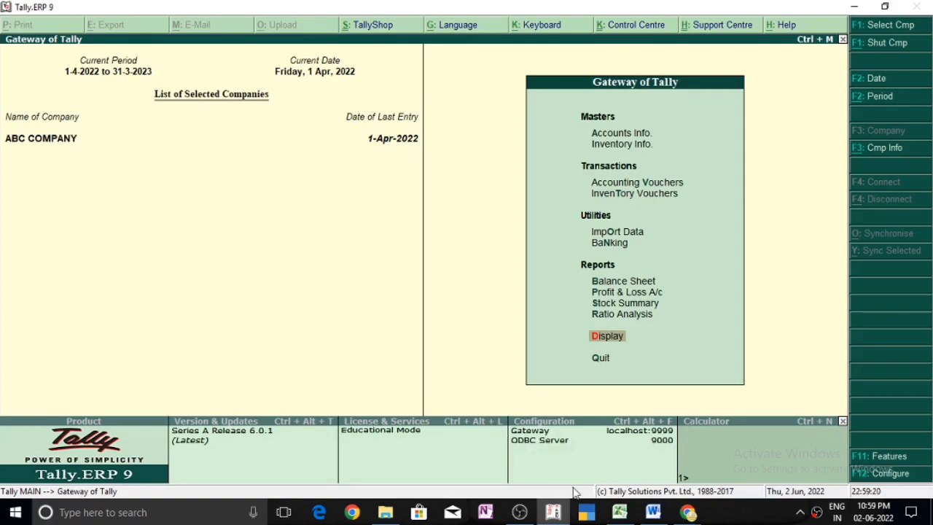
# - Check the exported DayBook workbook in Excel, return to Tally.ERP 9 and open the Day Book report
pyautogui.click(618, 513)
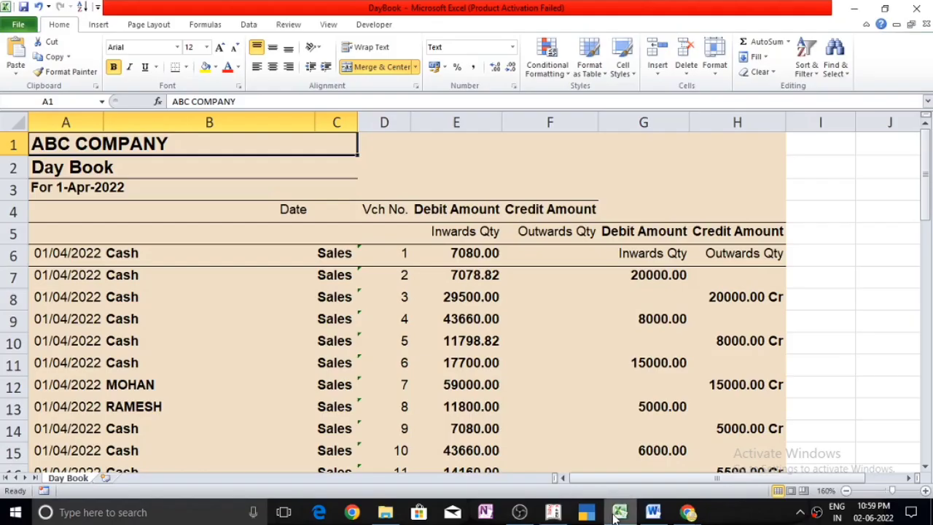
pyautogui.click(554, 512)
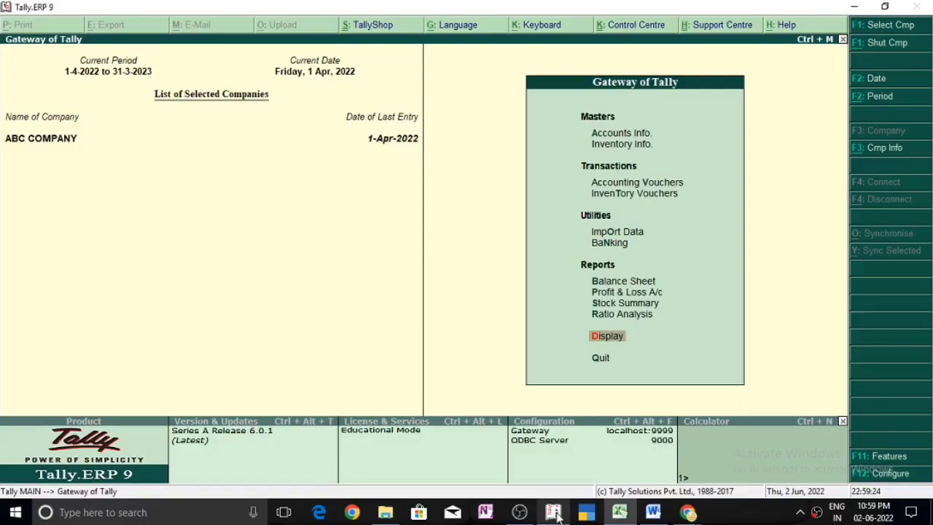
pyautogui.press('Return')
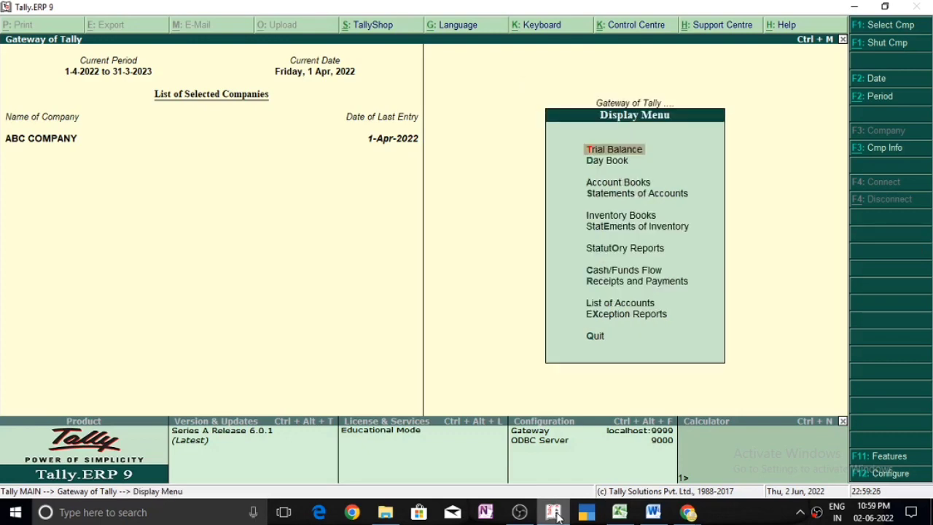
pyautogui.press('Down')
pyautogui.press('Return')
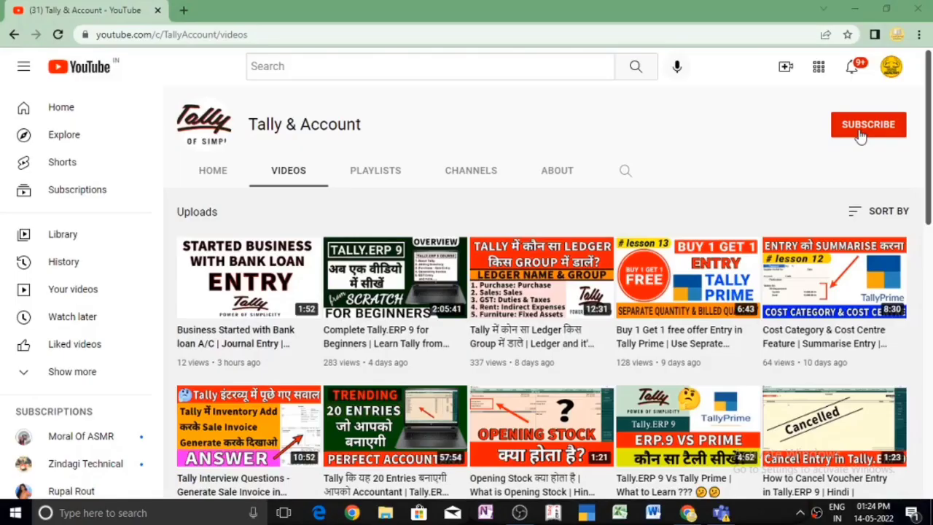
# - Subscribe to the Tally & Account YouTube channel and set its notifications to All
pyautogui.click(861, 136)
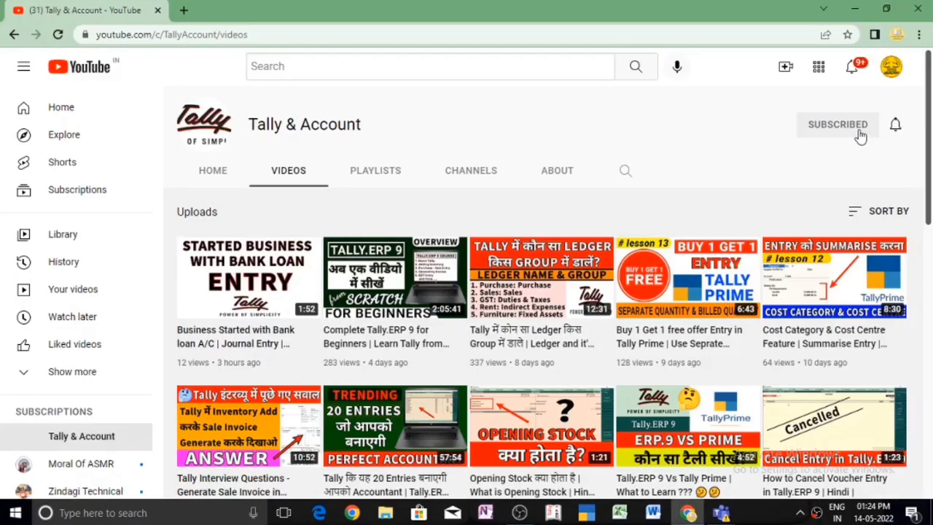
pyautogui.click(898, 127)
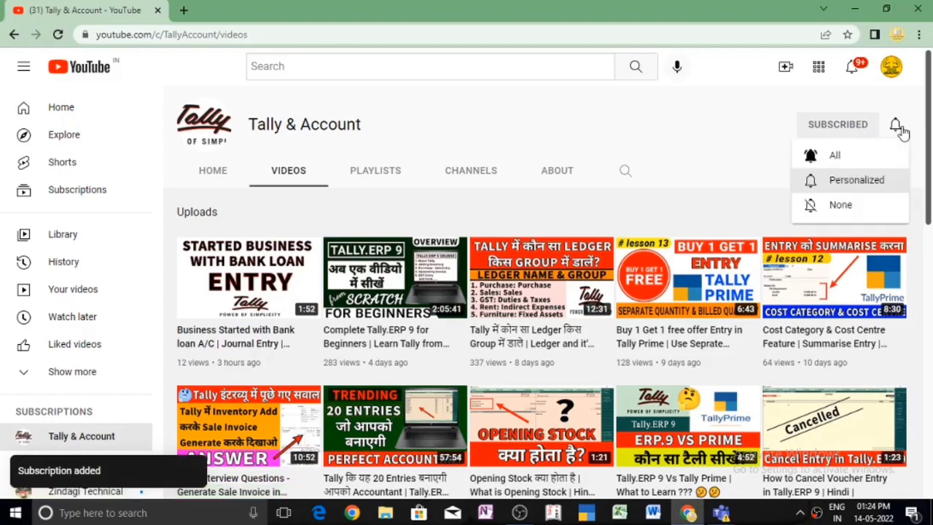
pyautogui.click(867, 157)
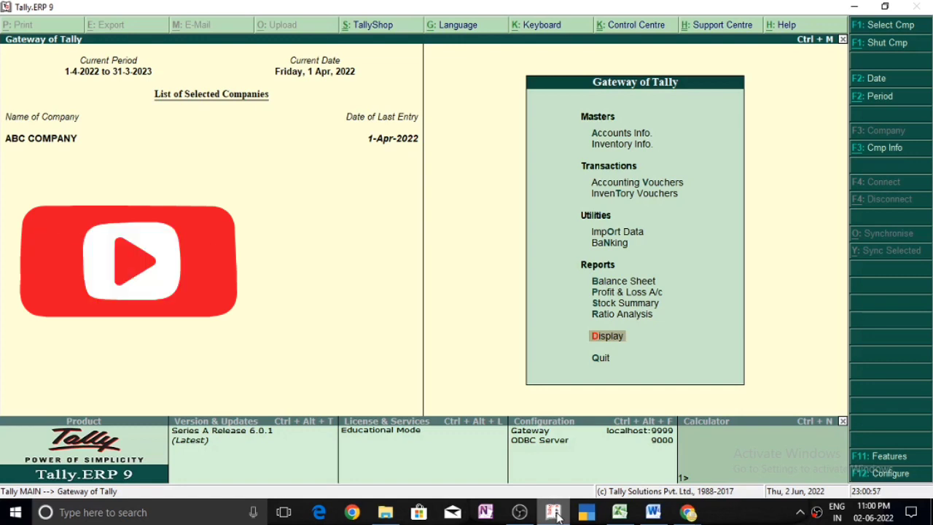
# - Examine the company's list of ledgers through the single-ledger display under Accounts Info, and return to the Gateway of Tally
pyautogui.press('Down')
pyautogui.press('Down')
pyautogui.press('Down')
pyautogui.press('Down')
pyautogui.press('Up')
pyautogui.press('Up')
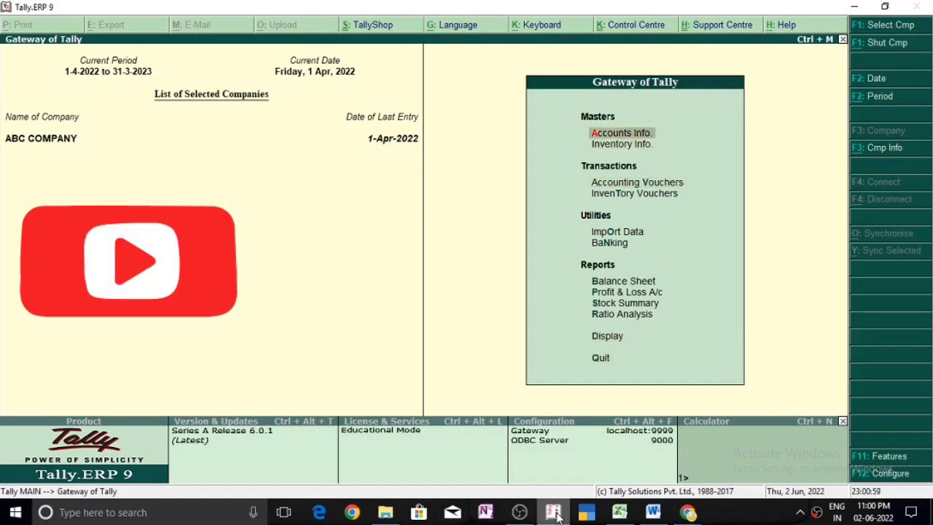
pyautogui.press('Return')
pyautogui.press('Down')
pyautogui.press('Return')
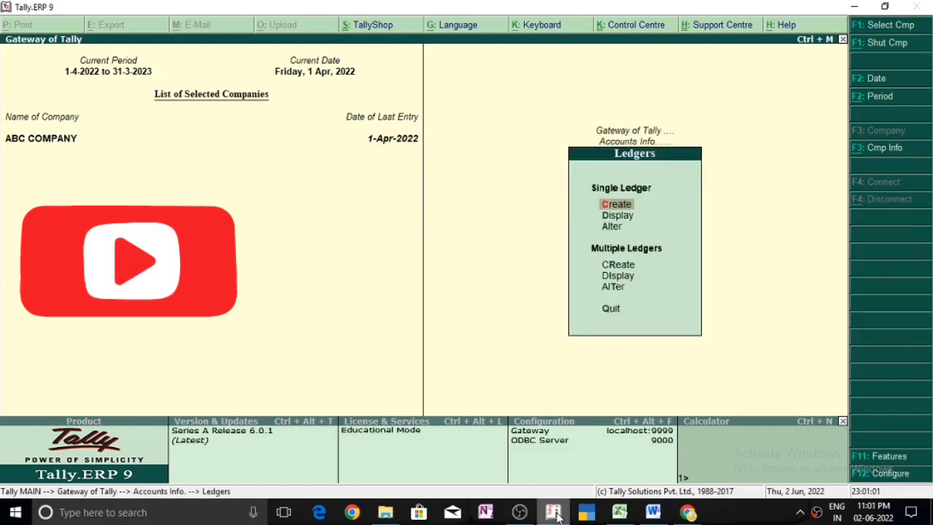
pyautogui.press('Down')
pyautogui.press('Return')
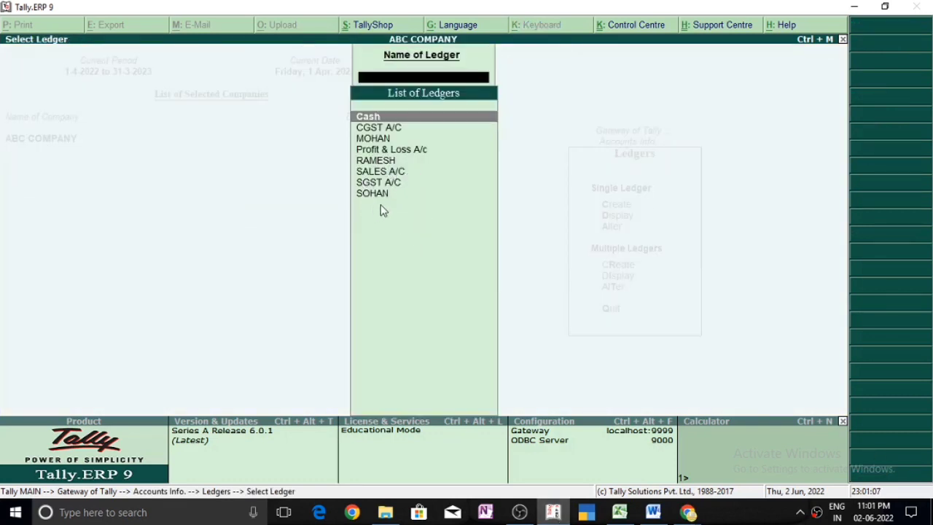
pyautogui.press('Escape')
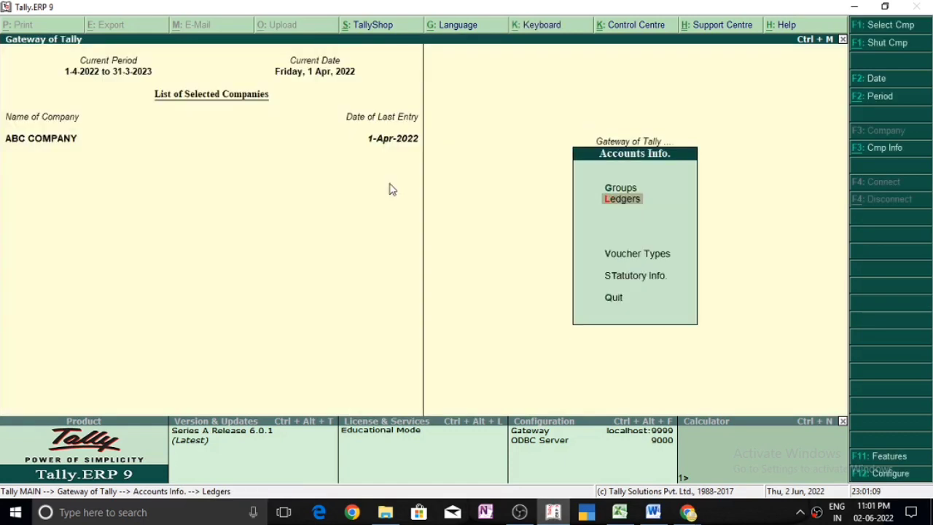
pyautogui.press('Escape')
# - Review the sales vouchers in the Day Book and return to the Gateway of Tally
pyautogui.press('Up')
pyautogui.press('Up')
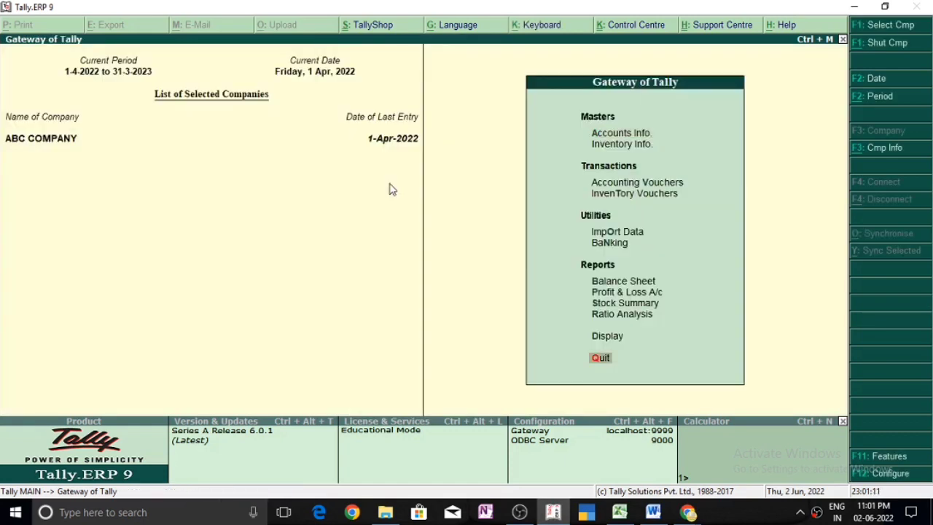
pyautogui.press('Return')
pyautogui.press('Down')
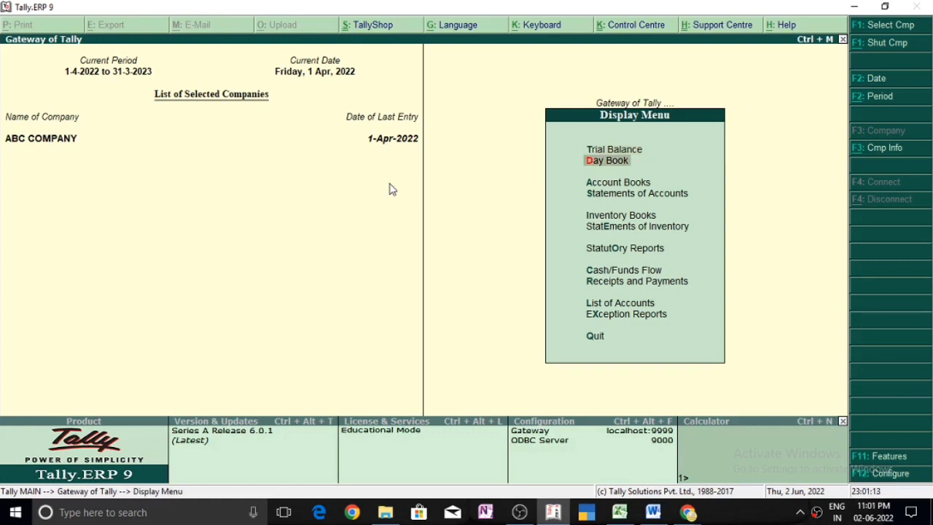
pyautogui.press('Return')
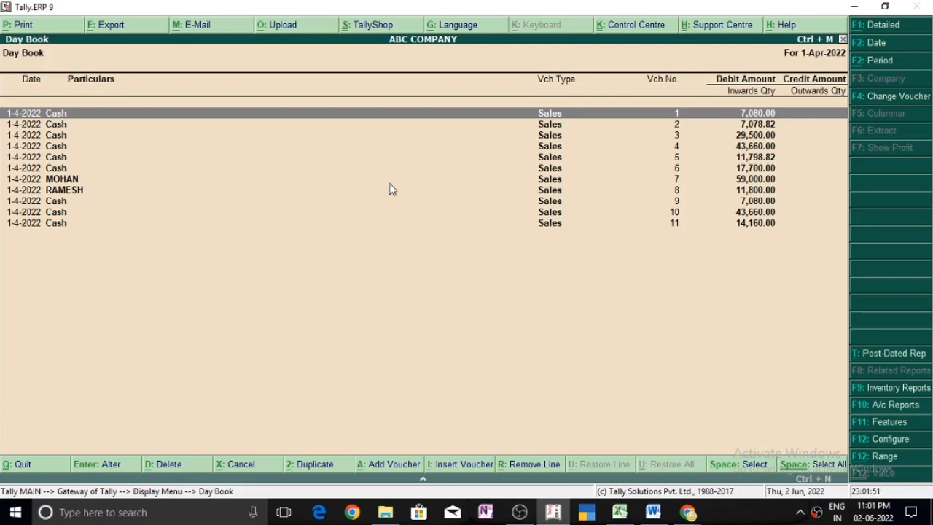
pyautogui.press('Escape')
pyautogui.press('Escape')
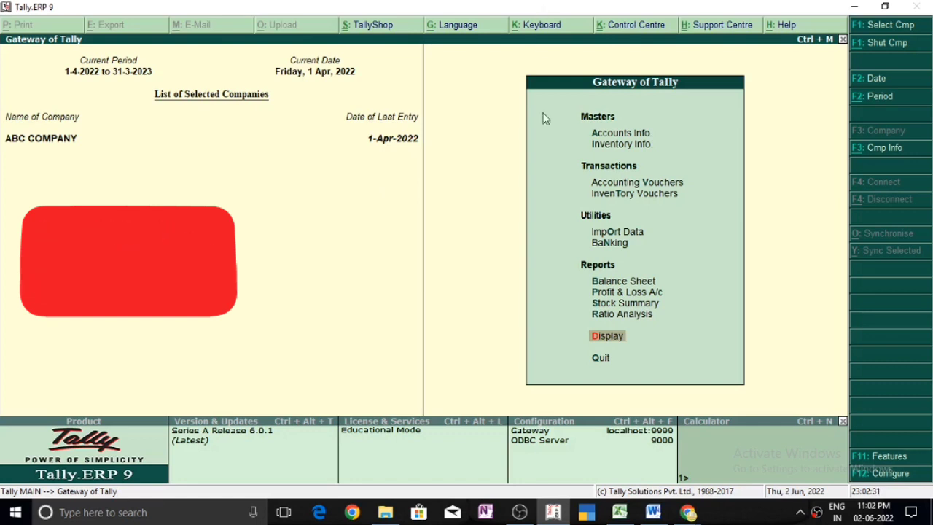
# - Bring up the ledger selection list from the Account Books reports
pyautogui.click(594, 337)
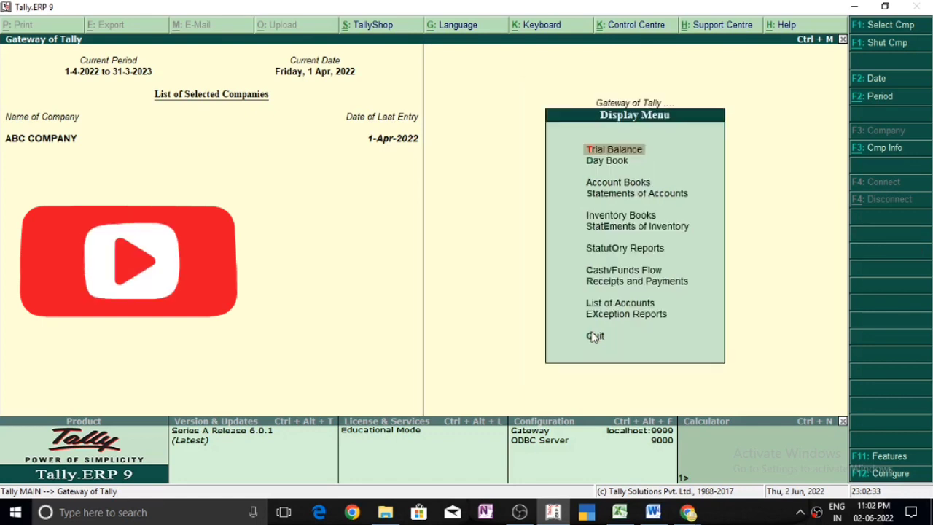
pyautogui.press('Down')
pyautogui.press('Down')
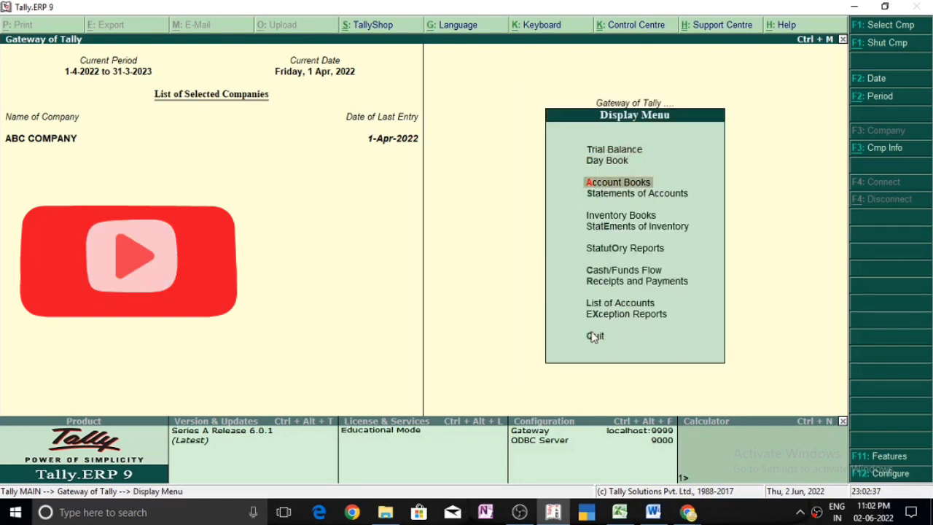
pyautogui.press('Return')
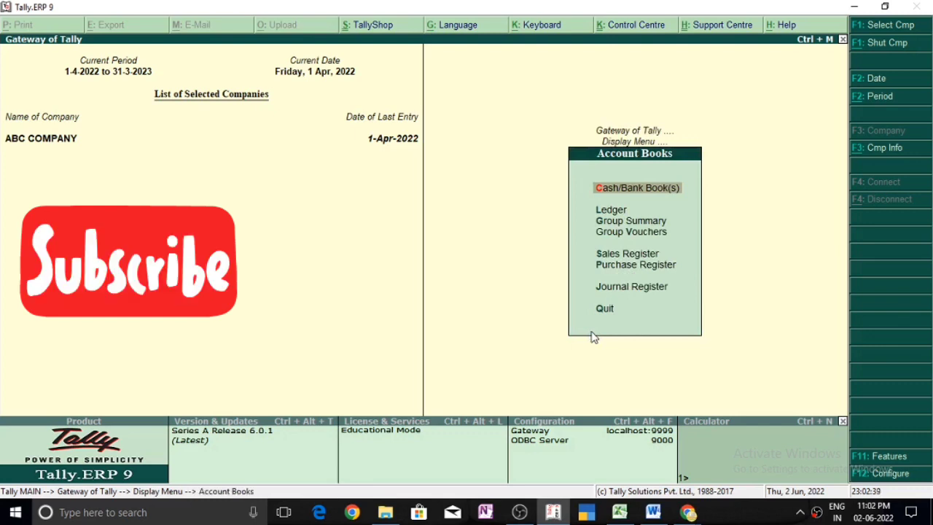
pyautogui.press('Down')
pyautogui.press('Down')
pyautogui.press('Up')
pyautogui.press('Return')
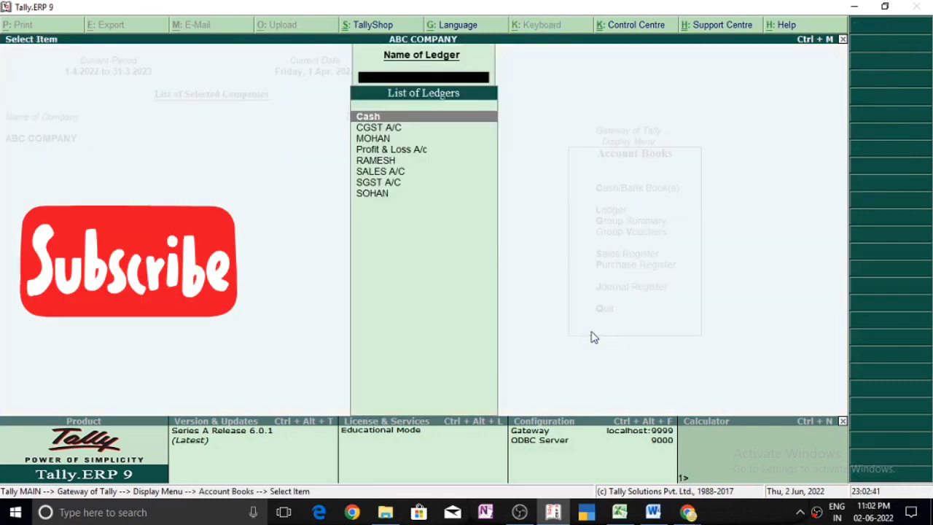
# - Open the ledger vouchers report for SALES A/C
pyautogui.press('Down')
pyautogui.press('Down')
pyautogui.press('Down')
pyautogui.press('Down')
pyautogui.press('Down')
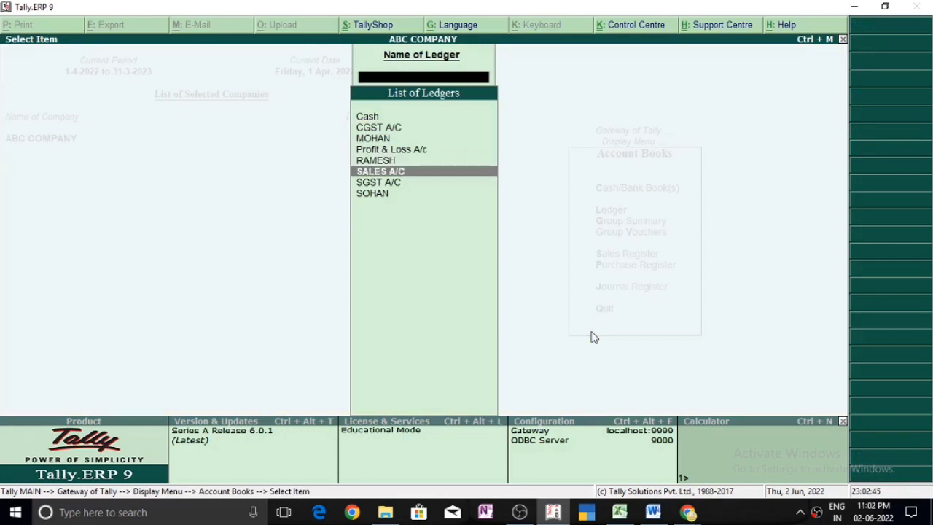
pyautogui.press('Return')
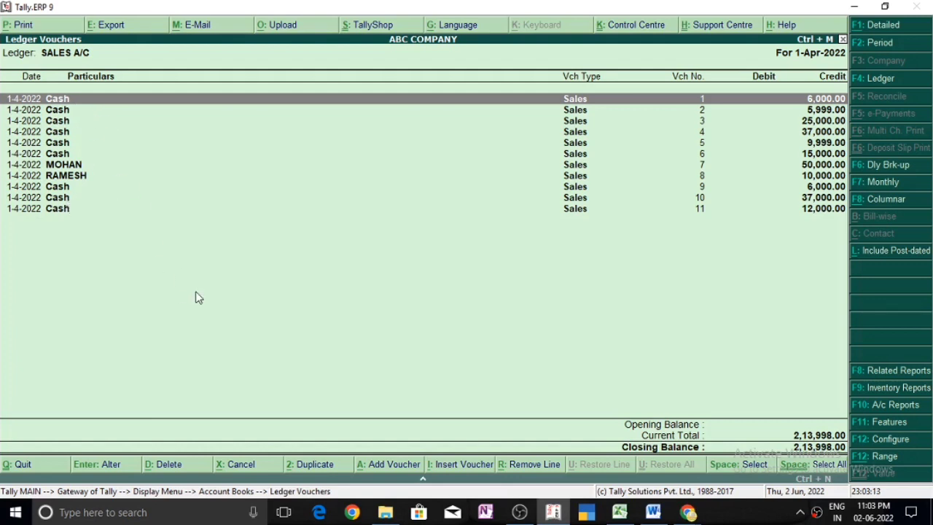
# - Inspect the details of sales voucher no. 1 and leave it without saving
pyautogui.press('Return')
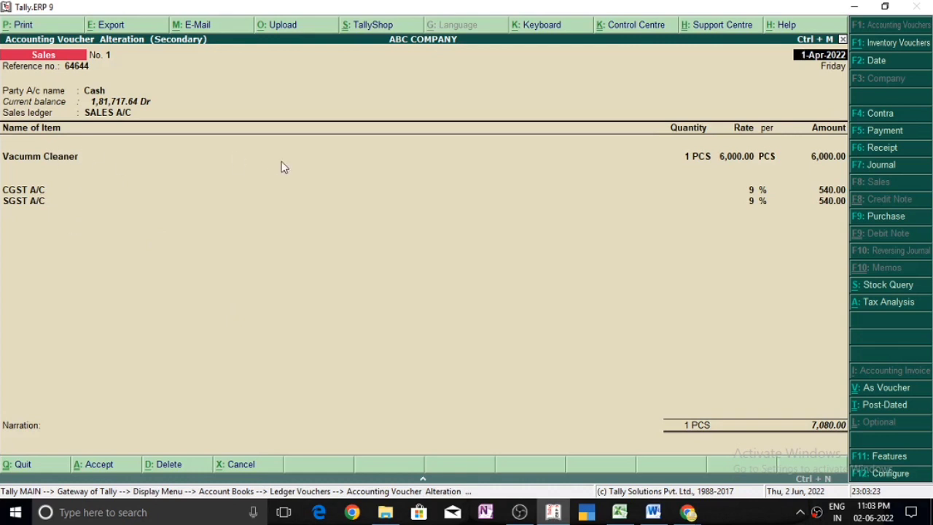
pyautogui.press('Escape')
pyautogui.press('y')
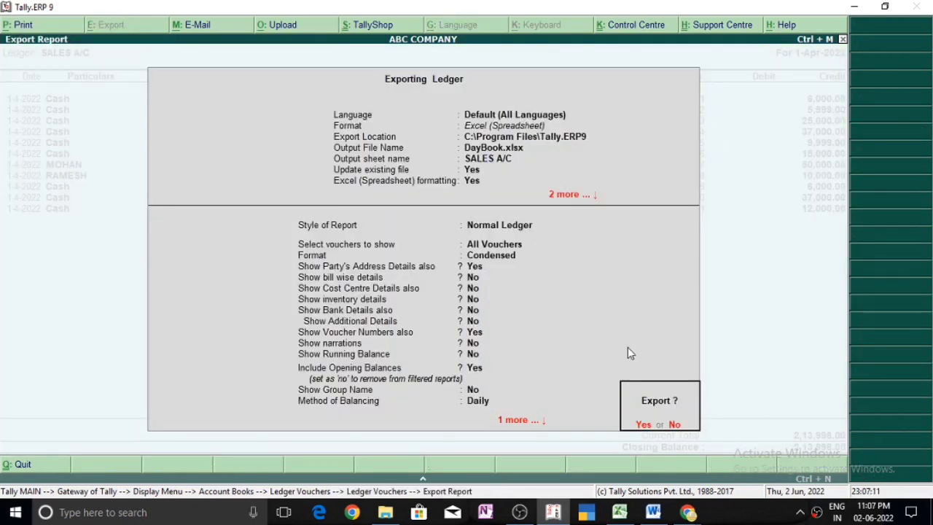
# - Keep the ledger export as Excel (Spreadsheet), default language, to DayBook.xlsx in C:\Program Files\Tally.ERP9, with sheet name SALES A/C
pyautogui.press('n')
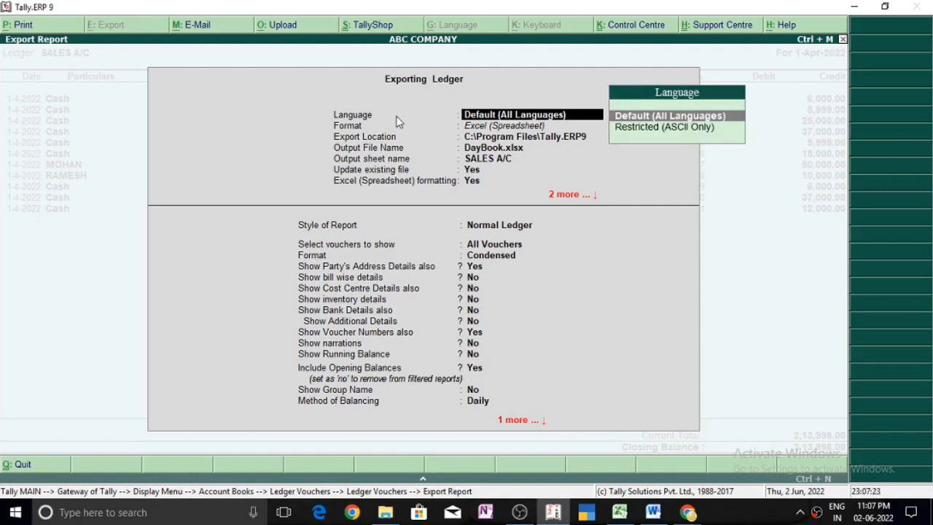
pyautogui.press('Return')
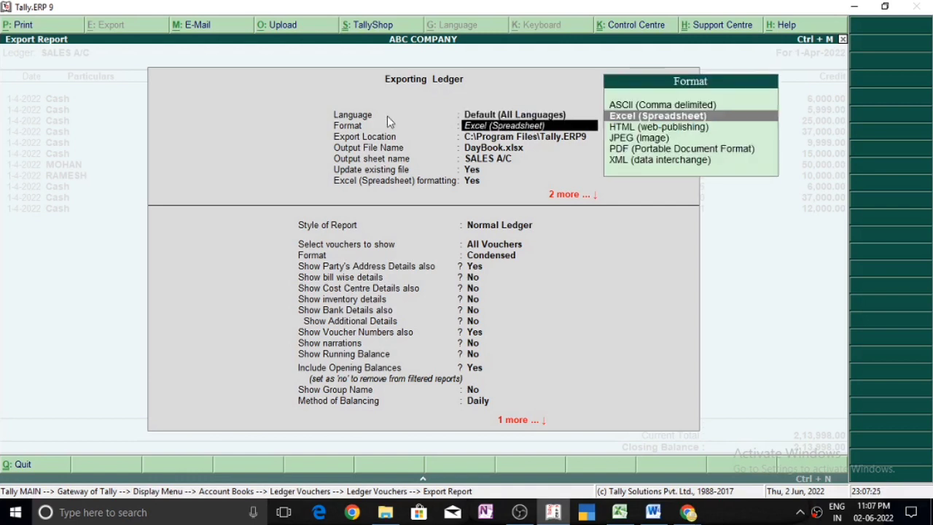
pyautogui.press('Return')
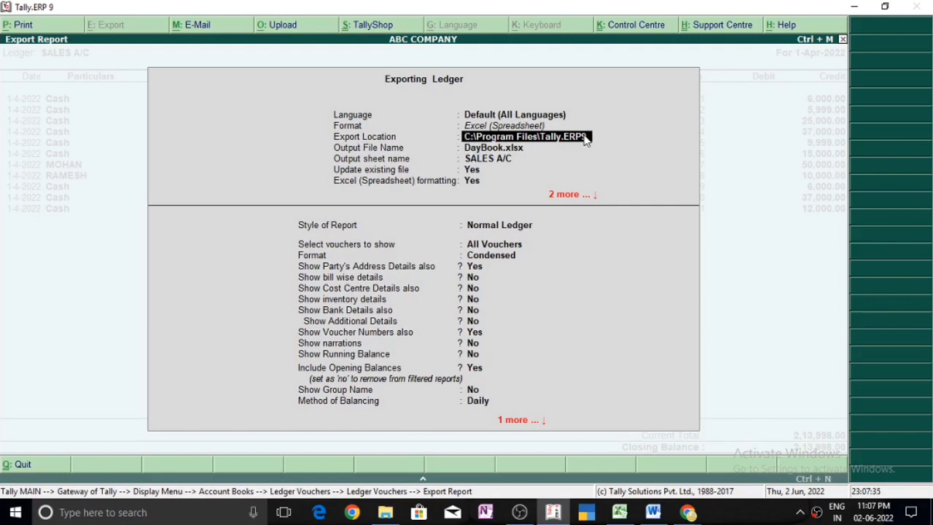
pyautogui.press('Return')
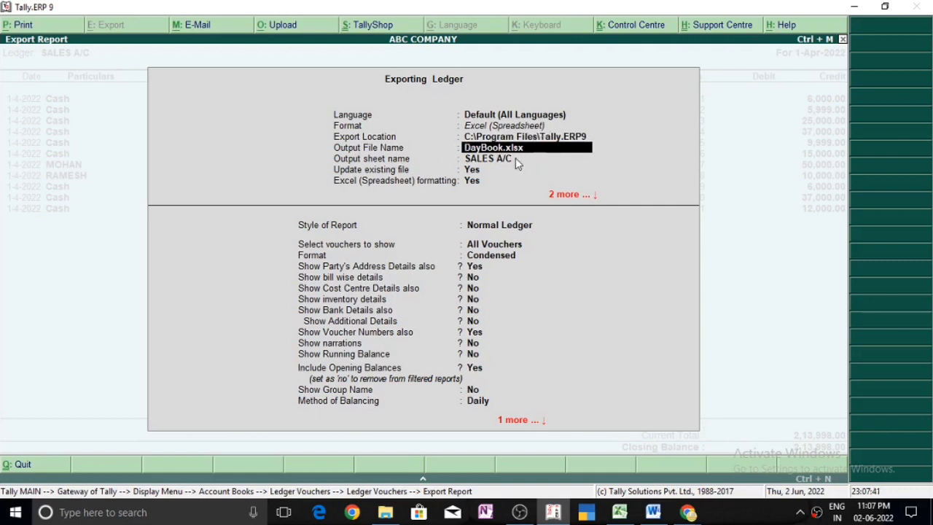
pyautogui.press('Return')
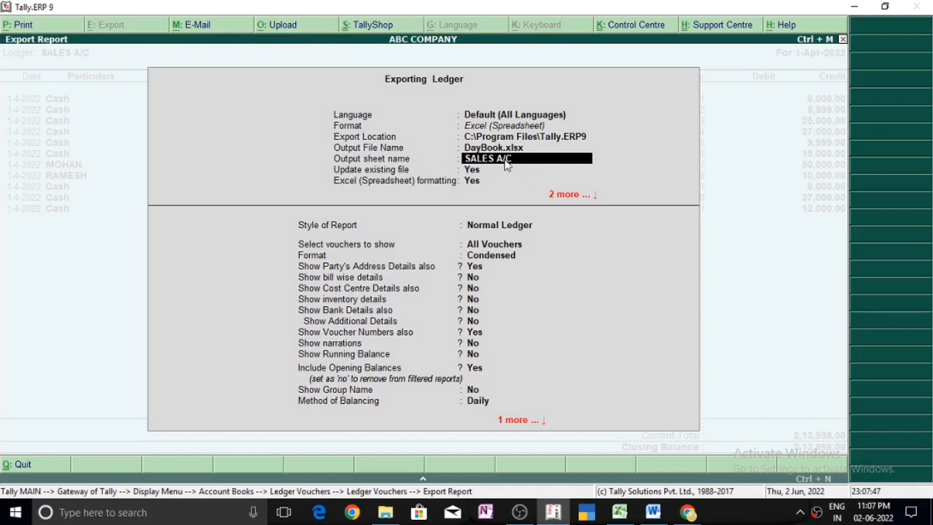
pyautogui.press('Return')
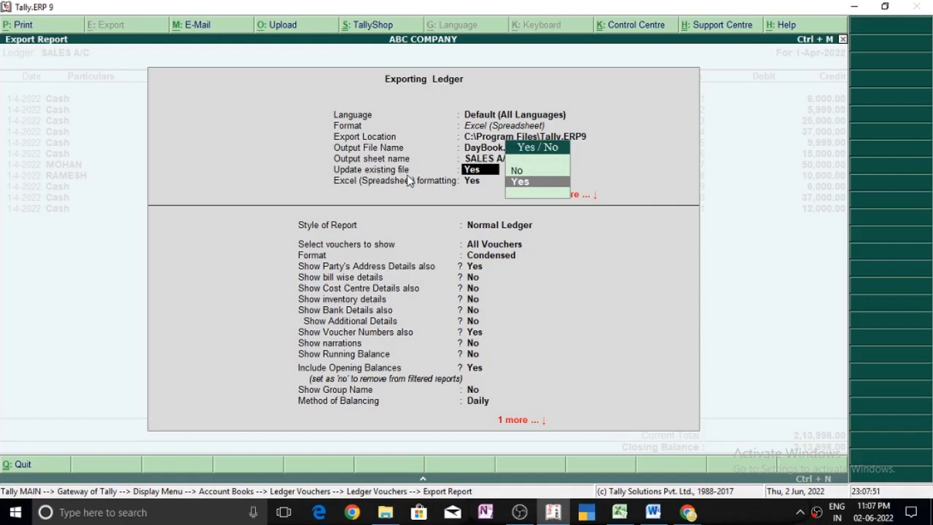
# - Keep updating the existing file, Excel formatting and opening the exported file at Yes, with colour at No
pyautogui.press('Return')
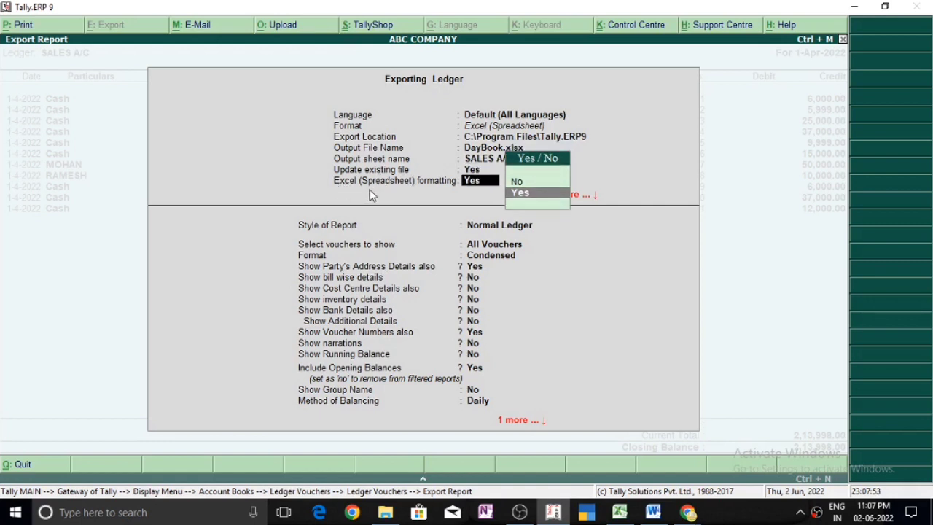
pyautogui.press('Return')
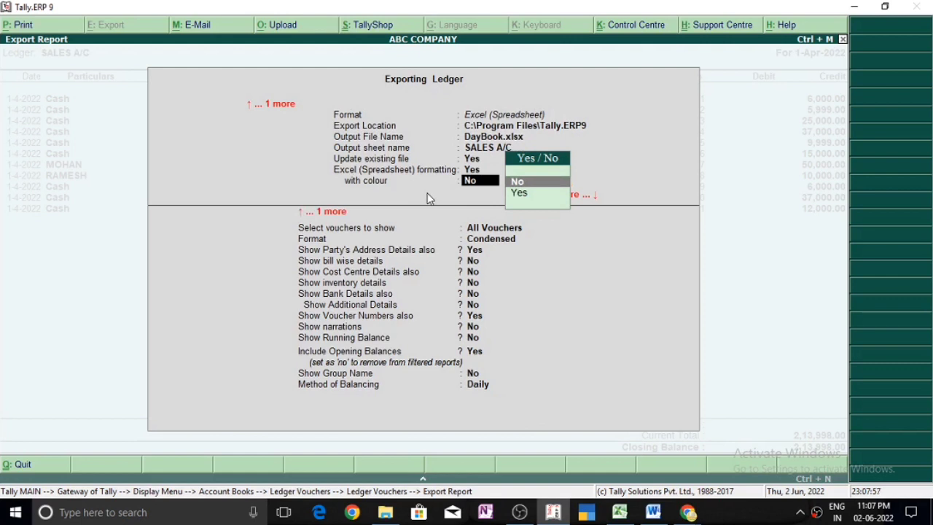
pyautogui.press('Return')
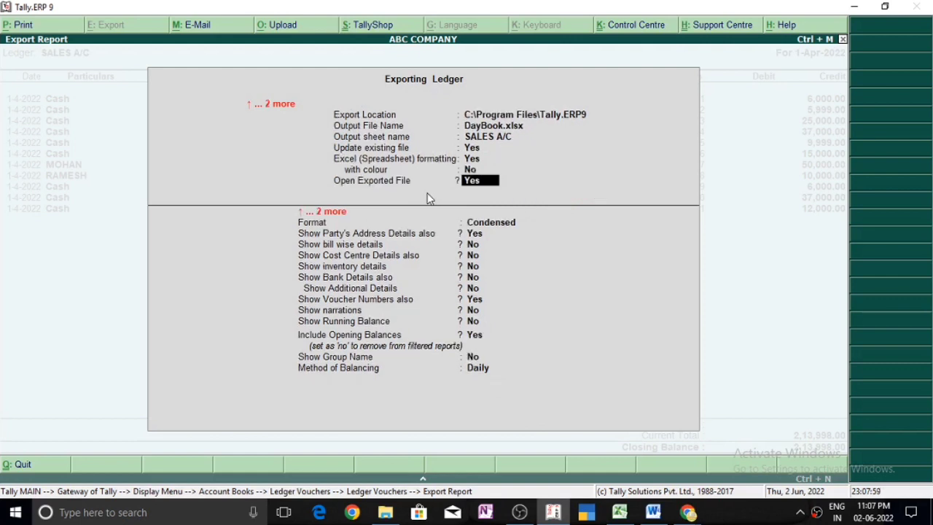
pyautogui.press('Return')
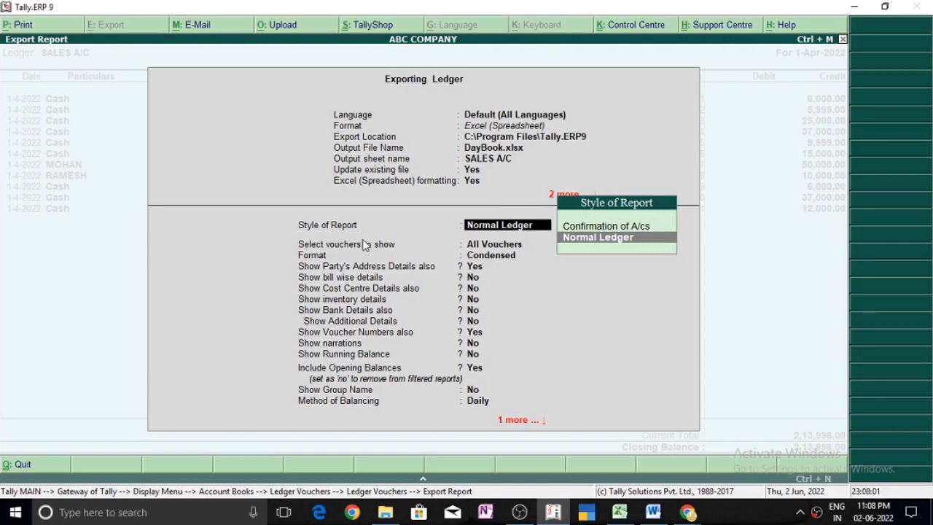
# - Keep the Normal Ledger report style and All Vouchers for the export, and set its format to Detailed
pyautogui.press('Return')
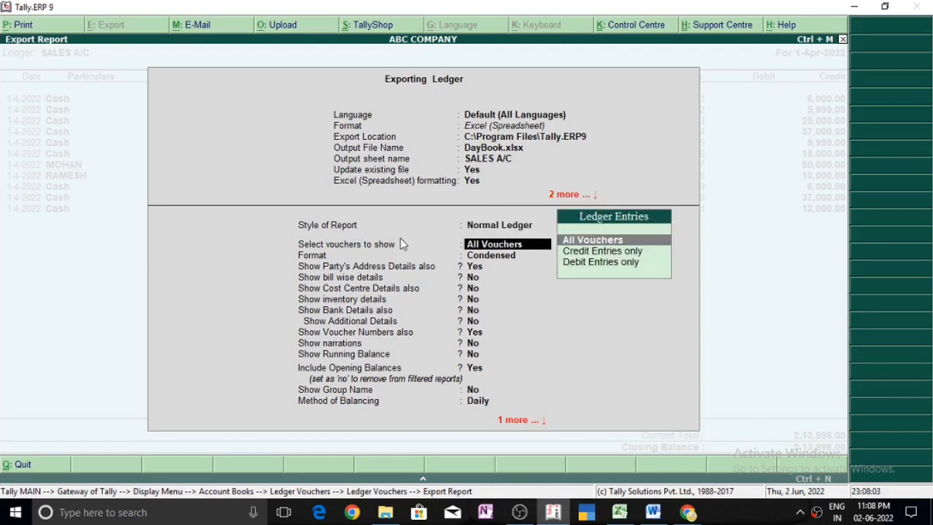
pyautogui.press('Return')
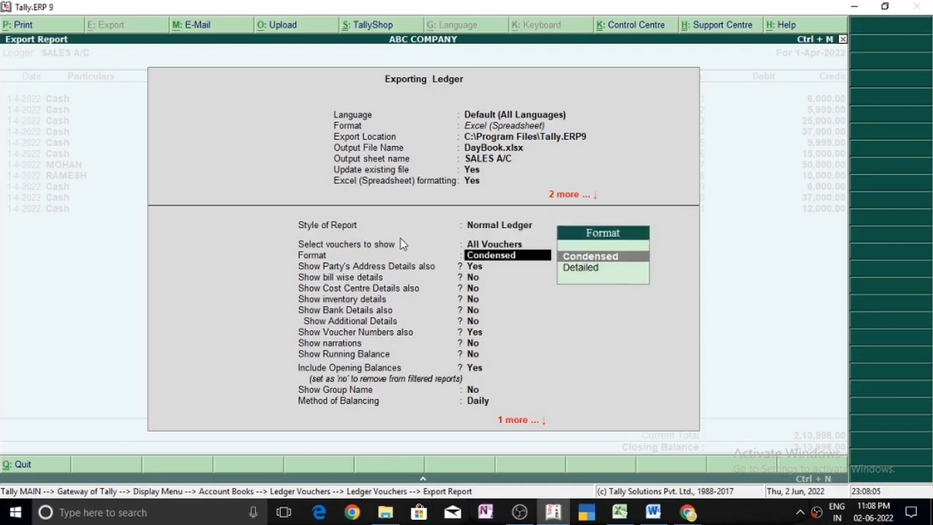
pyautogui.press('Down')
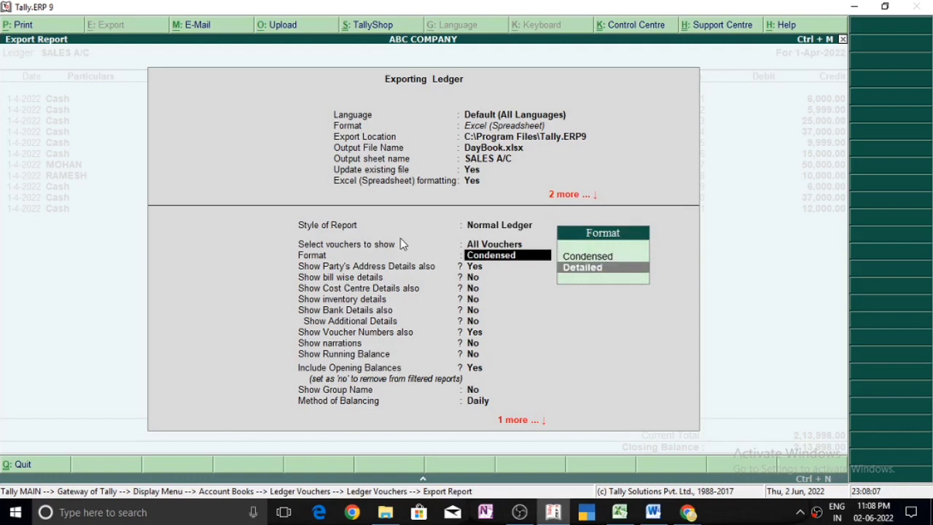
pyautogui.press('Return')
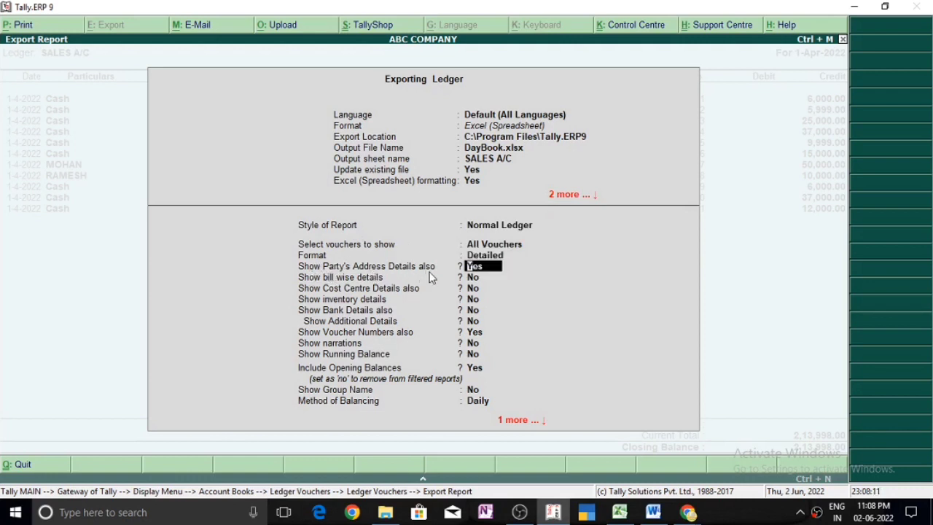
# - Set the party's address details to No, keeping bill wise, cost centre, inventory and bank details at No
pyautogui.write('n')
pyautogui.press('Return')
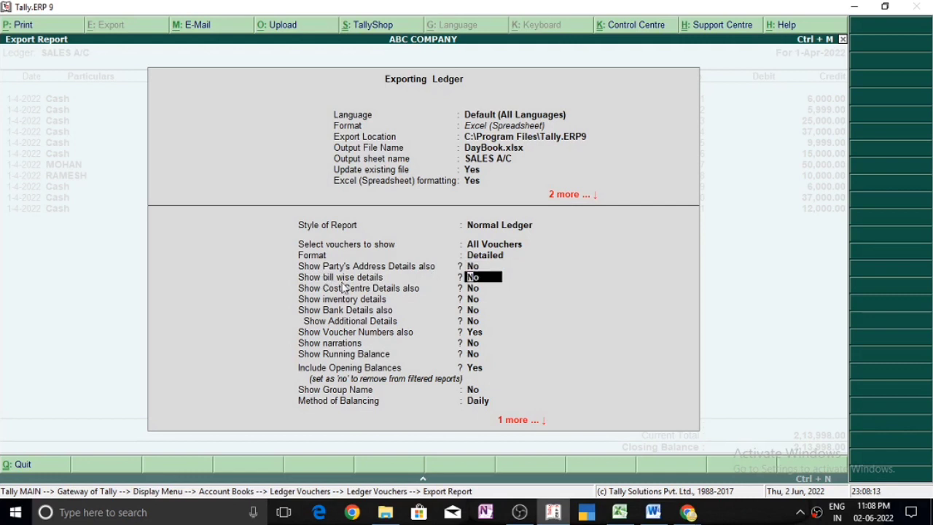
pyautogui.press('Return')
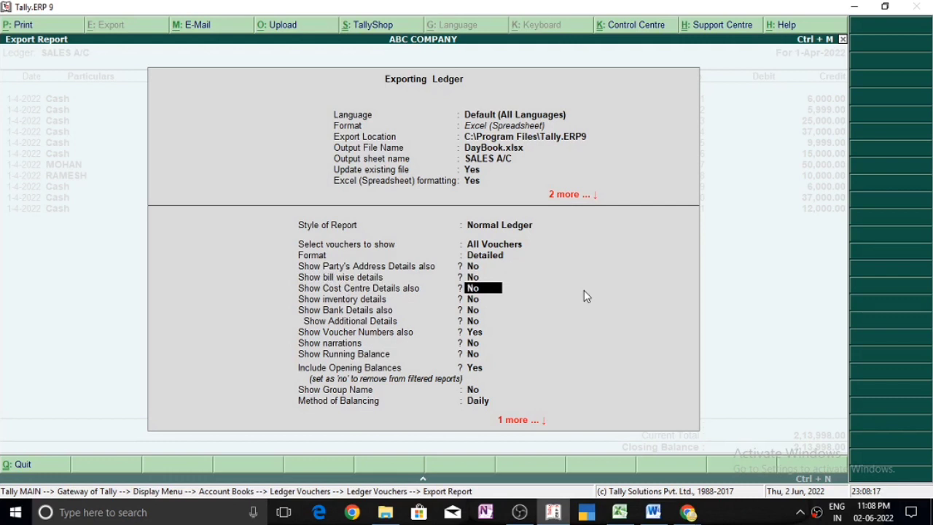
pyautogui.press('Return')
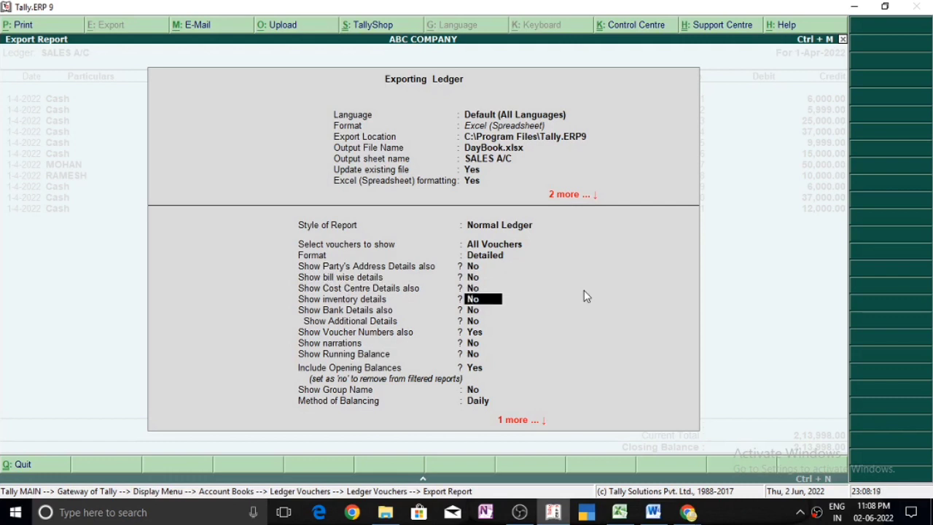
pyautogui.press('Return')
pyautogui.press('Return')
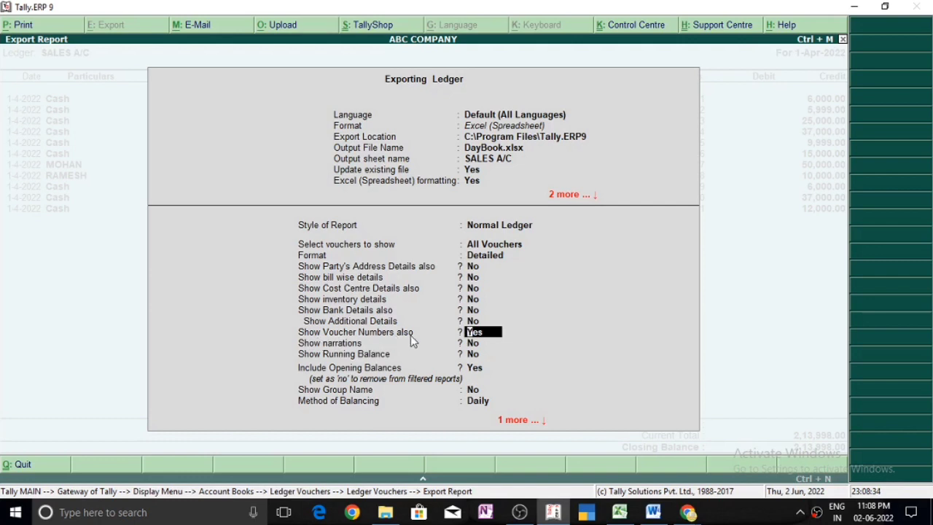
# - Keep voucher numbers and opening balances at Yes, narrations, running balance and group name at No, and the balancing method at Daily
pyautogui.press('Return')
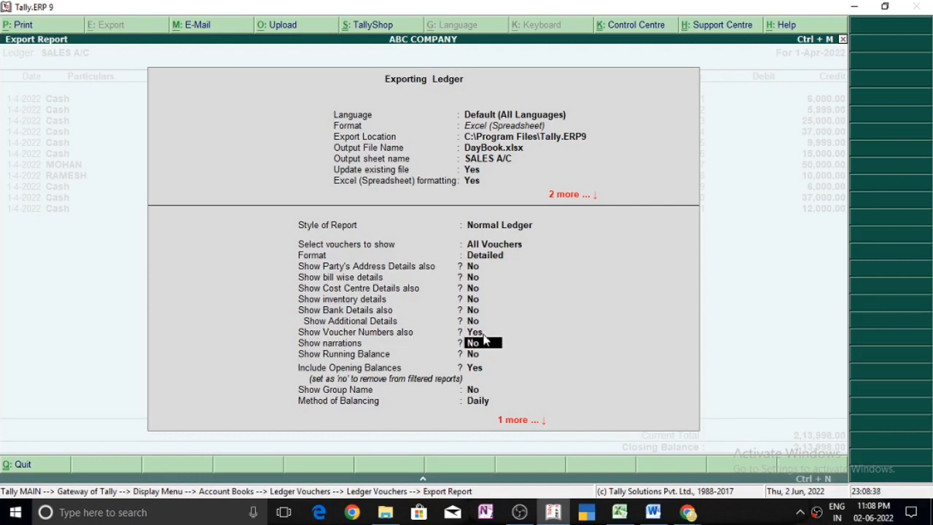
pyautogui.press('Return')
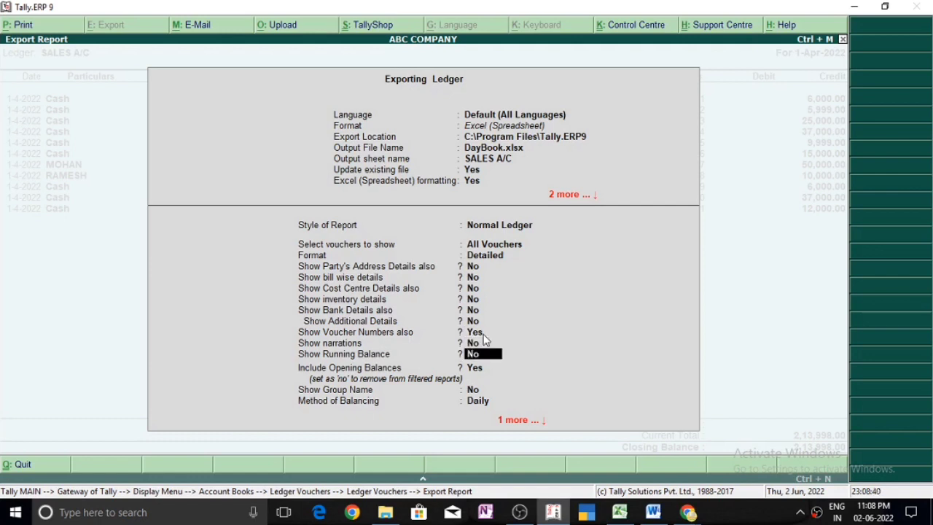
pyautogui.press('Return')
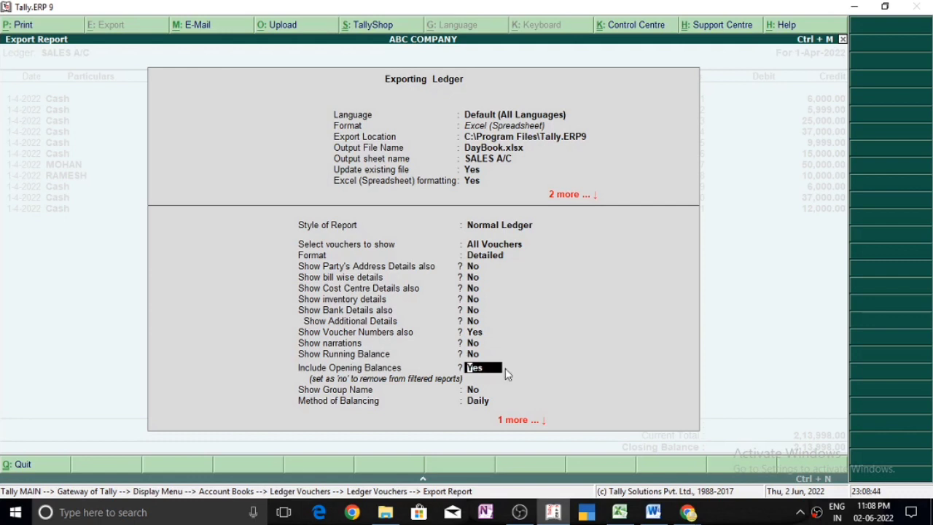
pyautogui.press('Return')
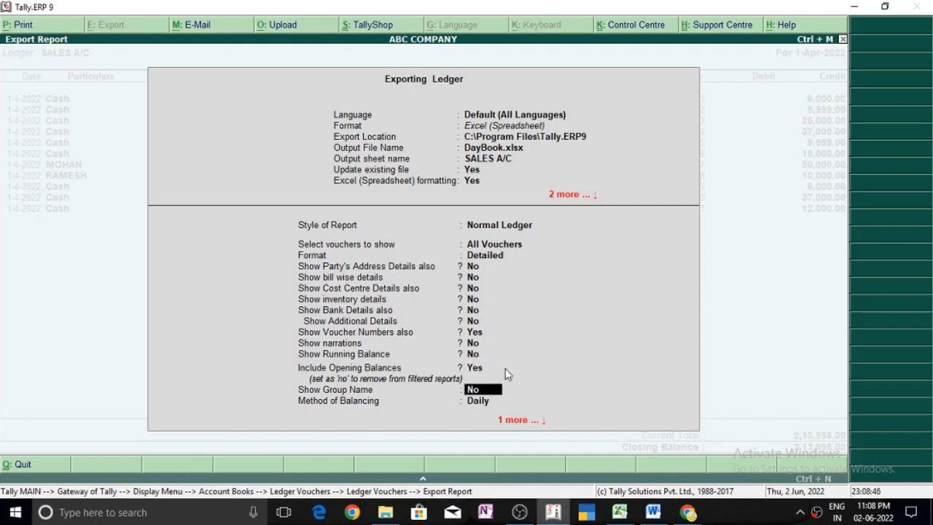
pyautogui.press('Return')
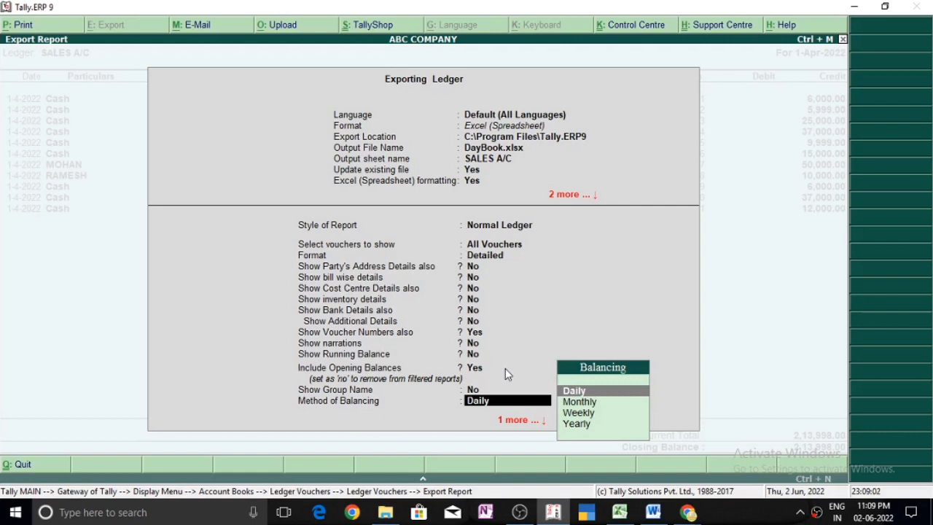
pyautogui.press('Return')
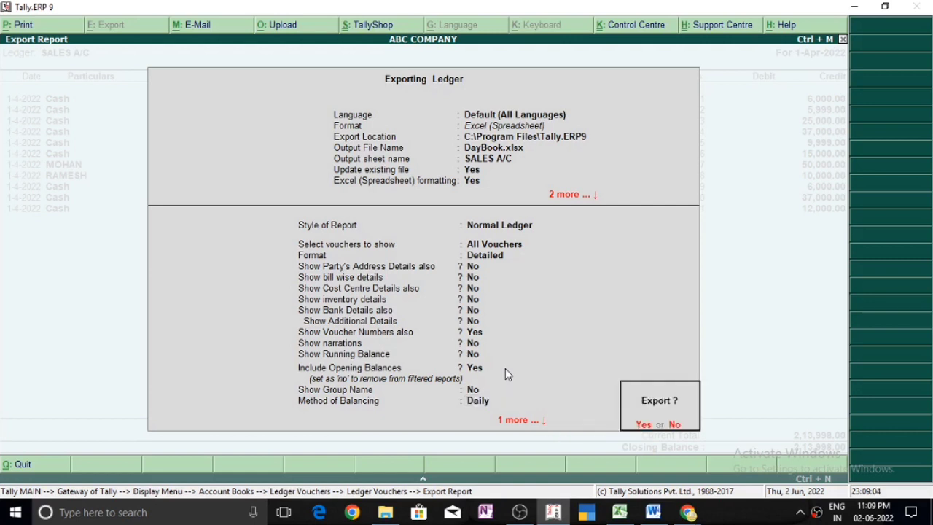
# - Run the ledger export and bring up the exported DayBook workbook in Excel
pyautogui.press('Return')
pyautogui.press('Return')
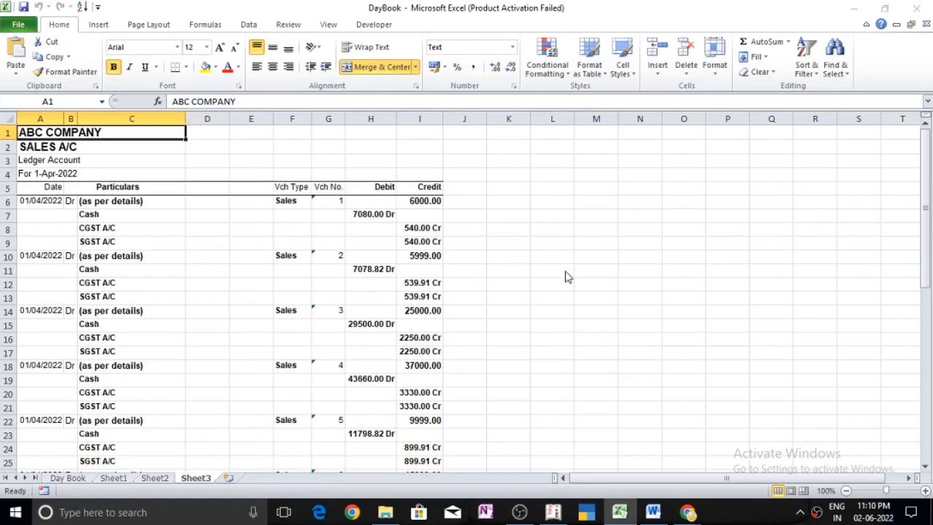
pyautogui.click(604, 380)
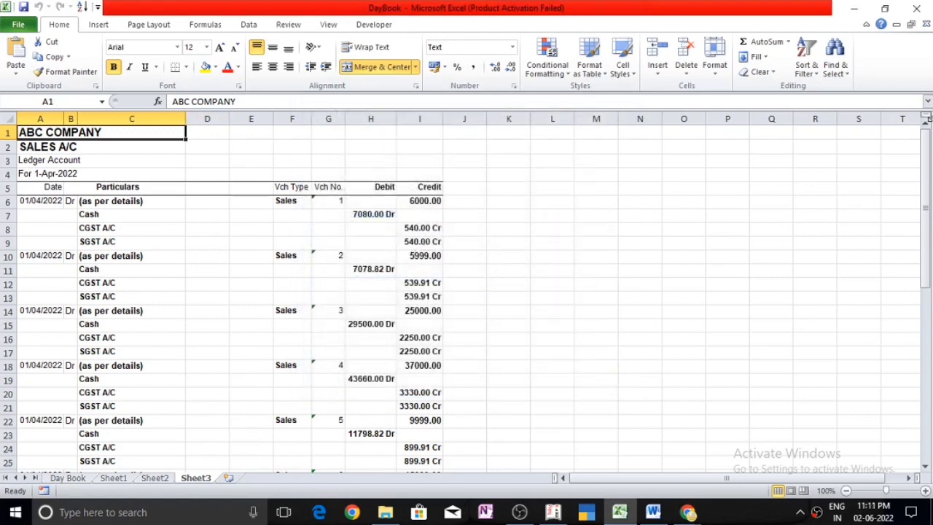
# - Examine the exported SALES A/C ledger from its heading down to the closing balance, and switch back to Tally.ERP 9
pyautogui.moveTo(926, 156)
pyautogui.mouseDown()
pyautogui.moveTo(929, 338)
pyautogui.moveTo(929, 149)
pyautogui.mouseUp()
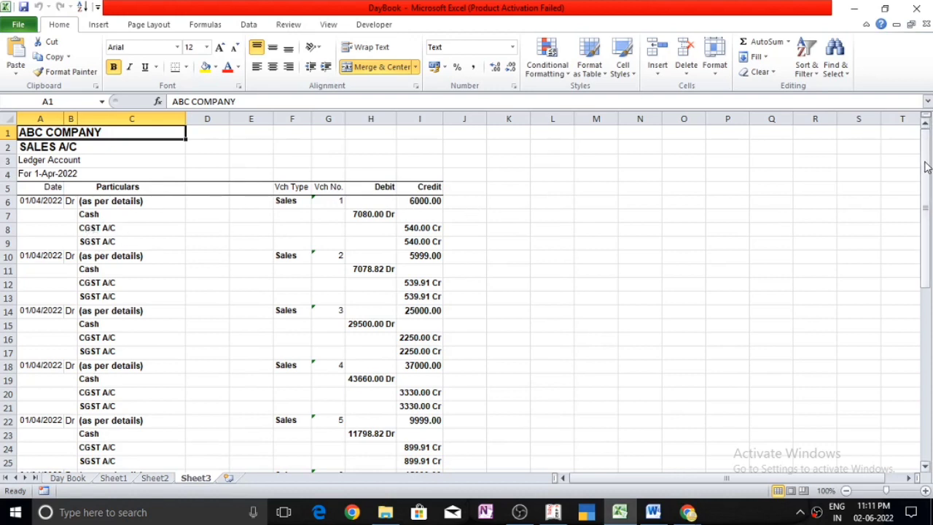
pyautogui.moveTo(926, 164)
pyautogui.mouseDown()
pyautogui.moveTo(929, 337)
pyautogui.moveTo(928, 152)
pyautogui.mouseUp()
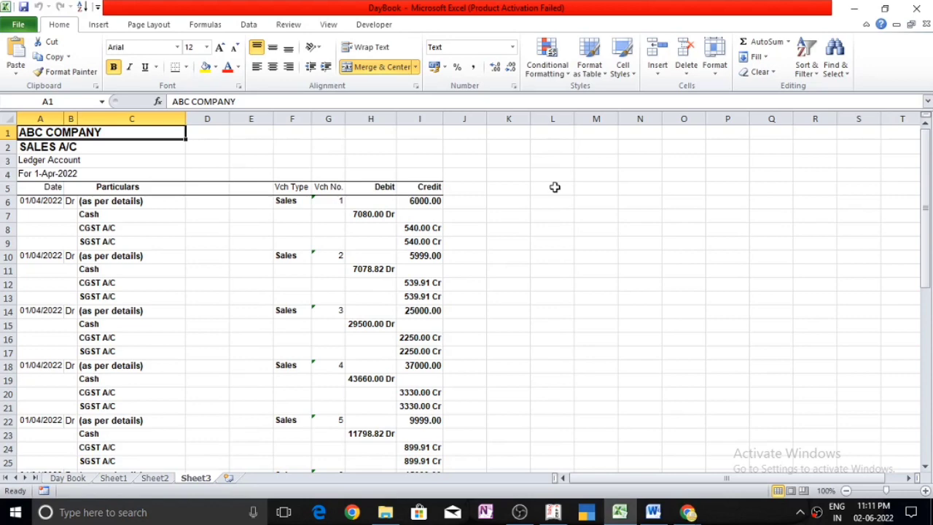
pyautogui.moveTo(929, 182); pyautogui.dragTo(925, 349)
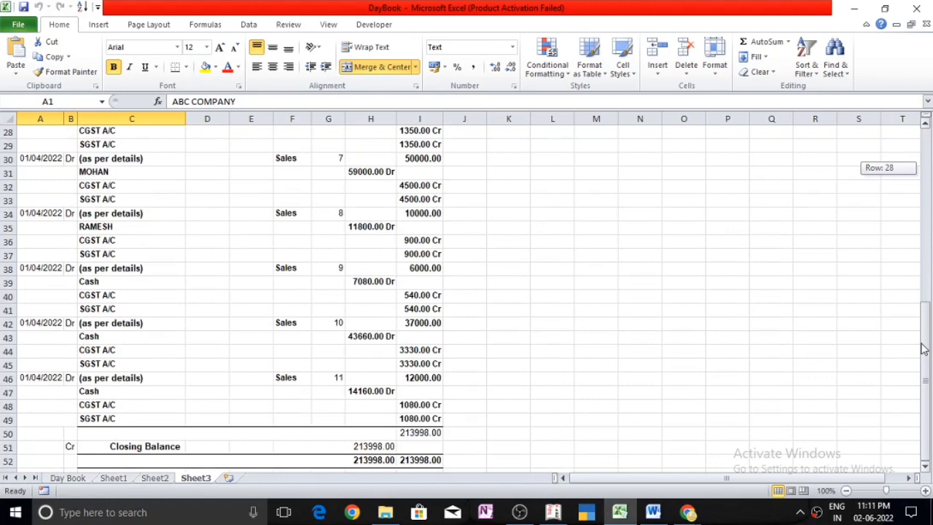
pyautogui.moveTo(925, 349); pyautogui.dragTo(928, 337)
pyautogui.moveTo(927, 333); pyautogui.dragTo(927, 156)
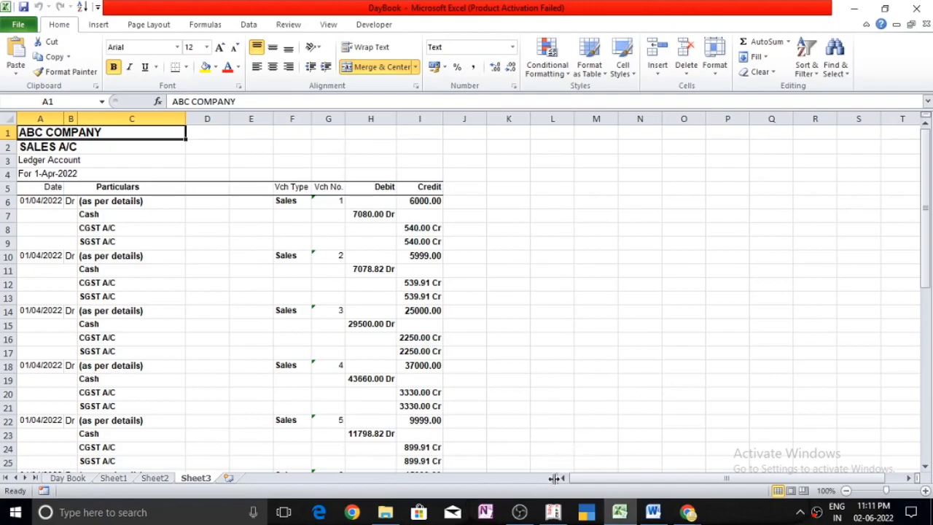
pyautogui.click(554, 512)
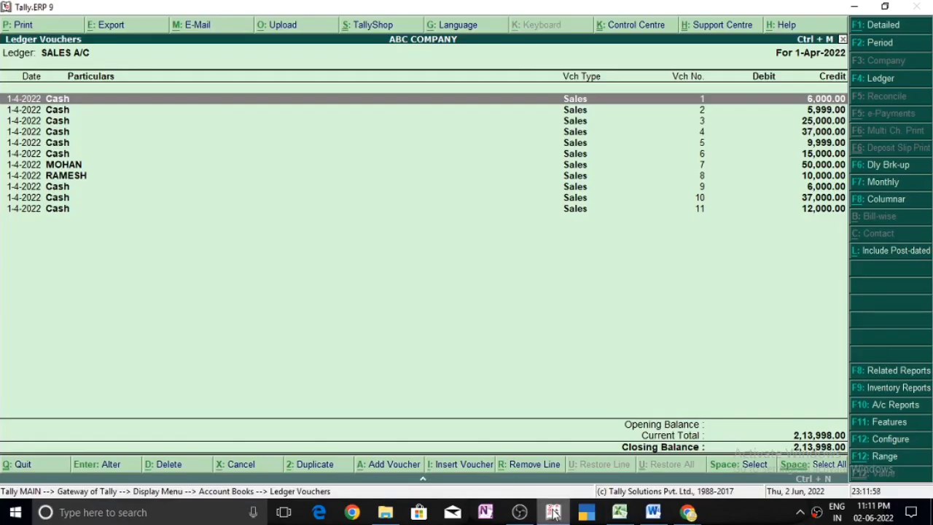